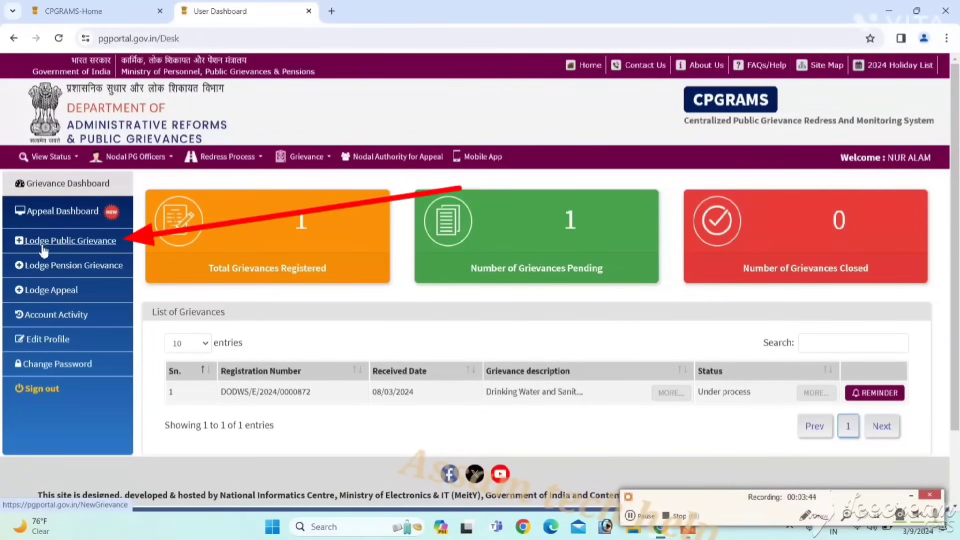
- Begin a new public grievance and accept the 'I agree' terms to continue
{"action": "left_click", "coordinate": [90, 245]}
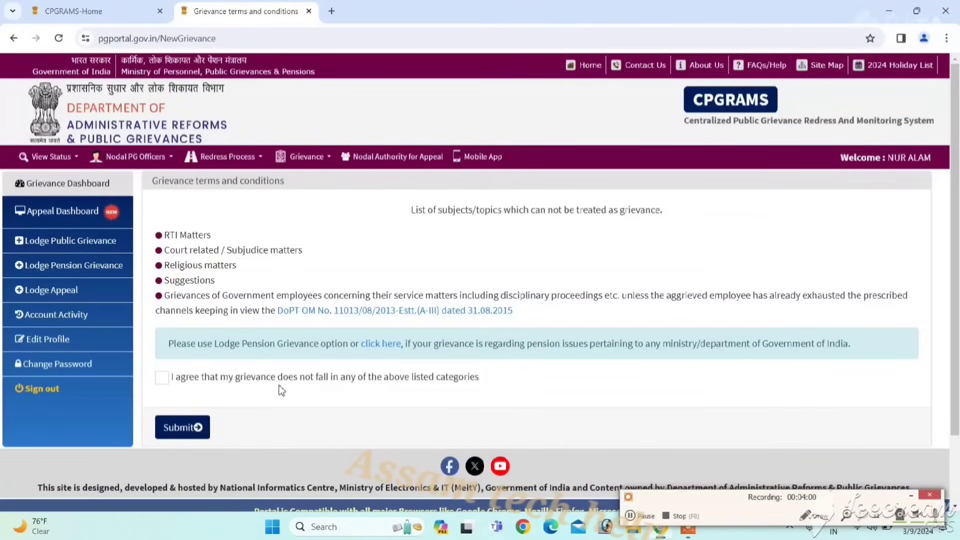
{"action": "left_click", "coordinate": [162, 380]}
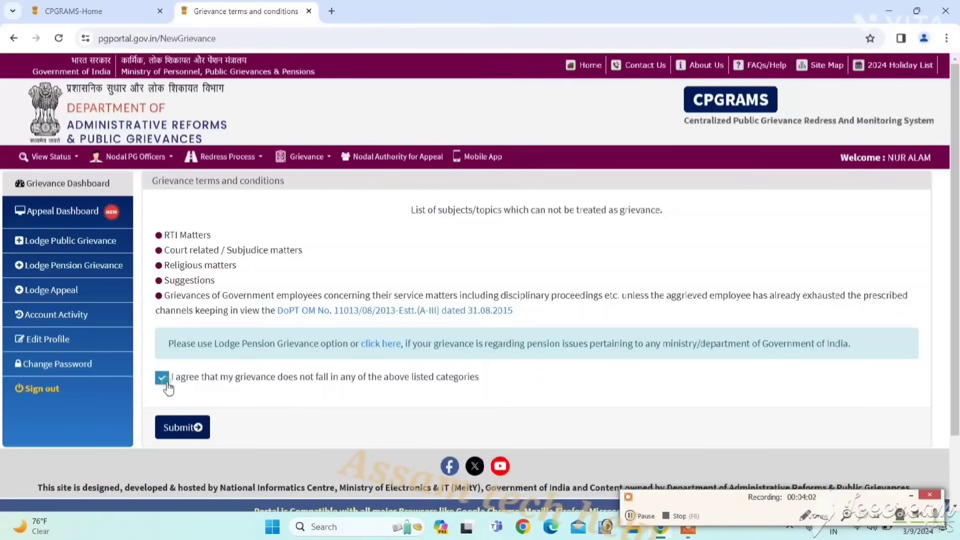
{"action": "left_click", "coordinate": [187, 429]}
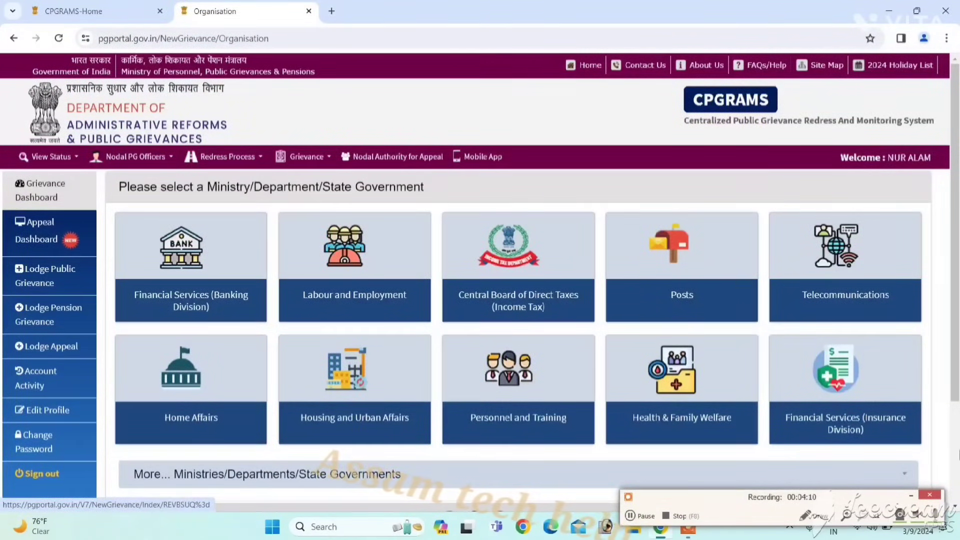
- Expand the 'More... Ministries/Departments/State Governments' list of other ministries
{"action": "scroll", "coordinate": [500, 350], "scroll_direction": "down", "scroll_amount": 2}
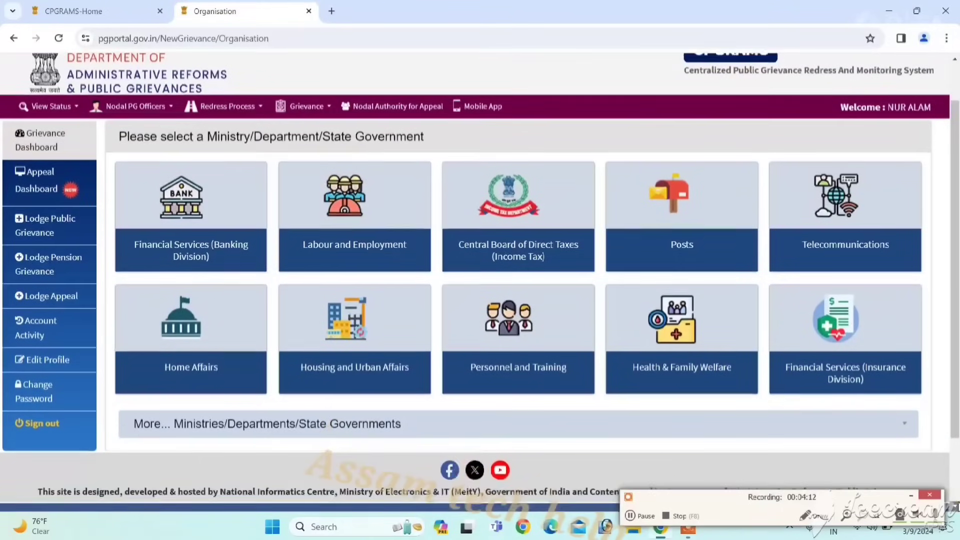
{"action": "scroll", "coordinate": [322, 284], "scroll_direction": "up", "scroll_amount": 2}
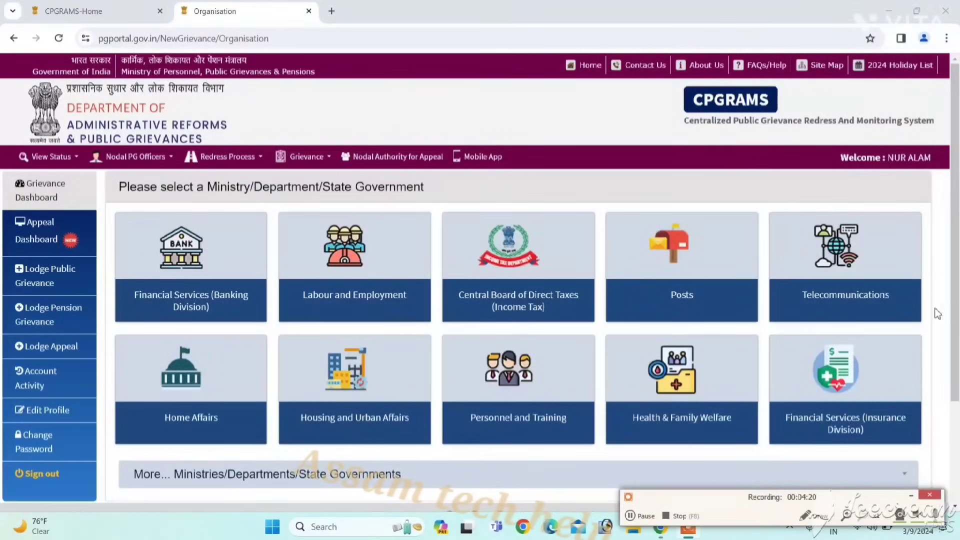
{"action": "scroll", "coordinate": [942, 332], "scroll_direction": "down", "scroll_amount": 2}
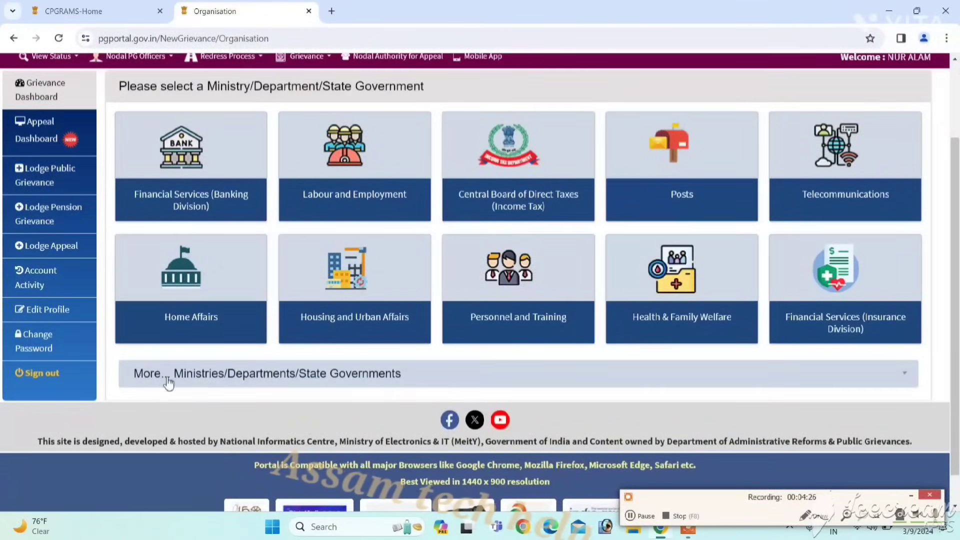
{"action": "left_click", "coordinate": [190, 380]}
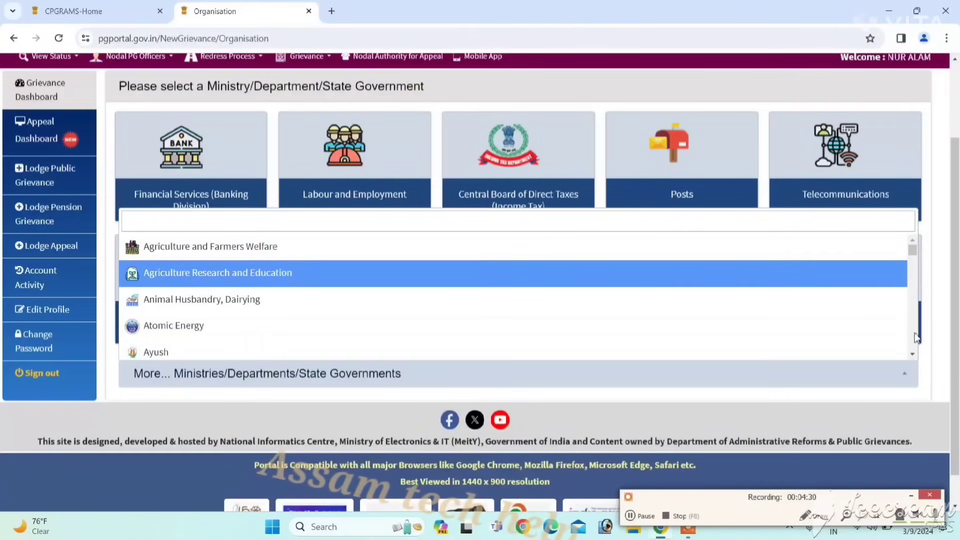
{"action": "scroll", "coordinate": [915, 338], "scroll_direction": "down", "scroll_amount": 10}
{"action": "scroll", "coordinate": [915, 338], "scroll_direction": "down", "scroll_amount": 9}
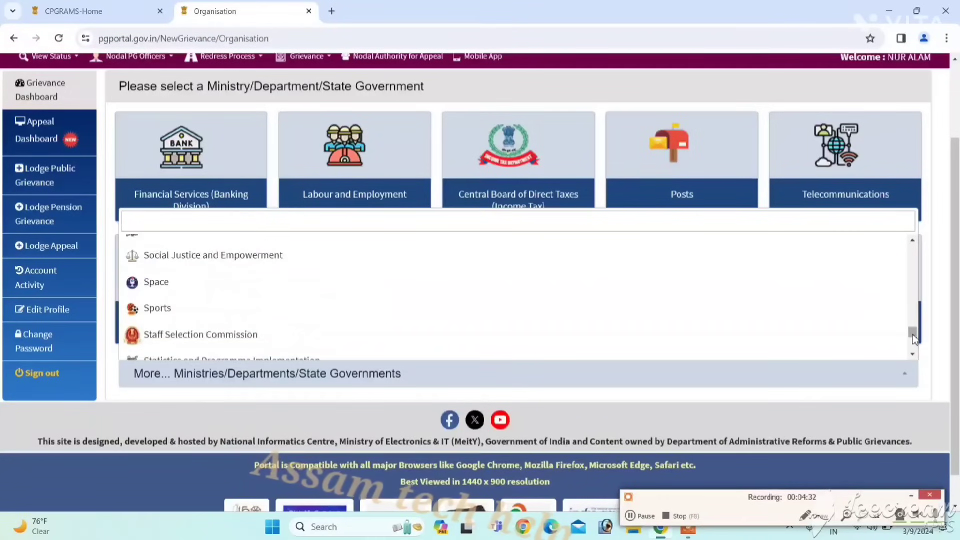
- Scroll through the ministry list and choose Rural Development
{"action": "left_click", "coordinate": [913, 353]}
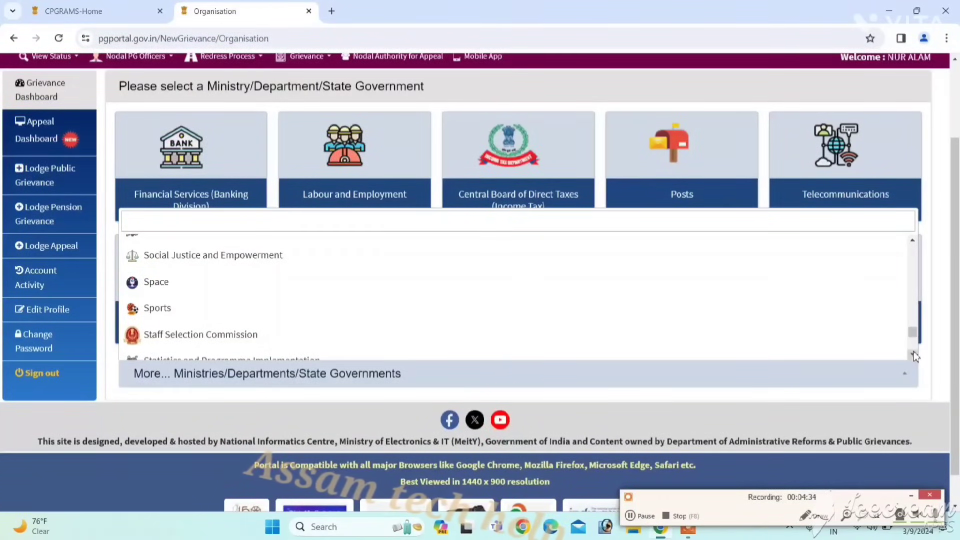
{"action": "scroll", "coordinate": [913, 353], "scroll_direction": "down", "scroll_amount": 3}
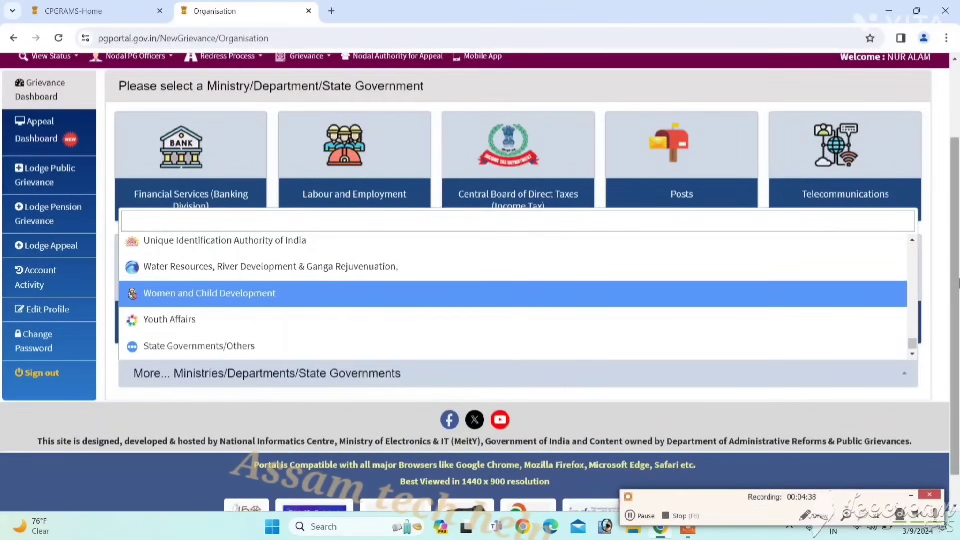
{"action": "left_click", "coordinate": [916, 241]}
{"action": "left_click", "coordinate": [916, 241]}
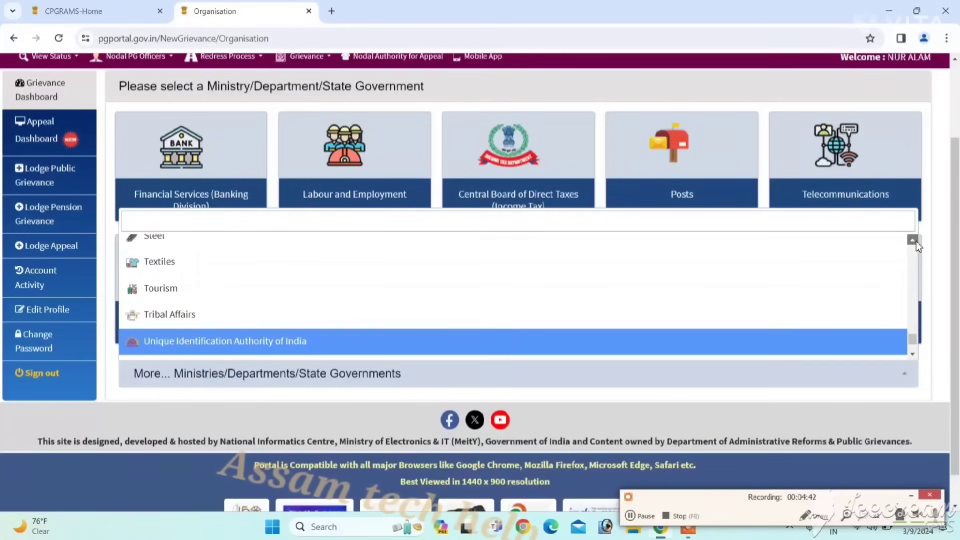
{"action": "left_click", "coordinate": [916, 241]}
{"action": "left_click", "coordinate": [916, 241]}
{"action": "left_click", "coordinate": [916, 241]}
{"action": "left_click", "coordinate": [916, 241]}
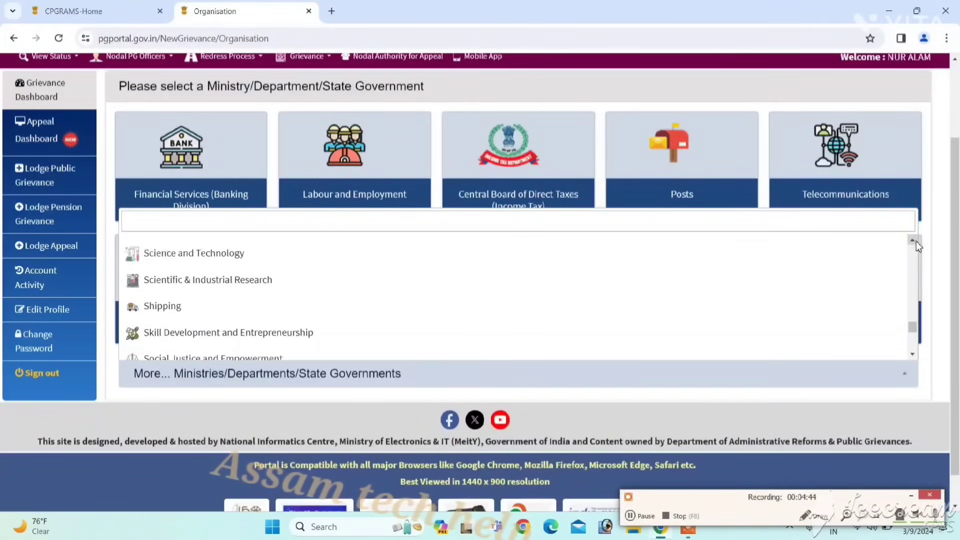
{"action": "left_click", "coordinate": [916, 241]}
{"action": "left_click", "coordinate": [916, 241]}
{"action": "left_click", "coordinate": [916, 241]}
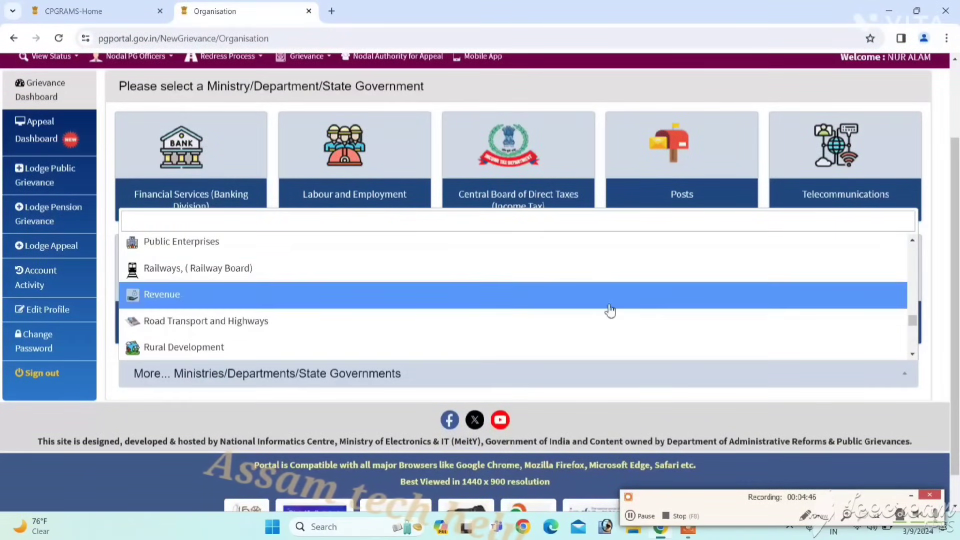
{"action": "left_click", "coordinate": [209, 354]}
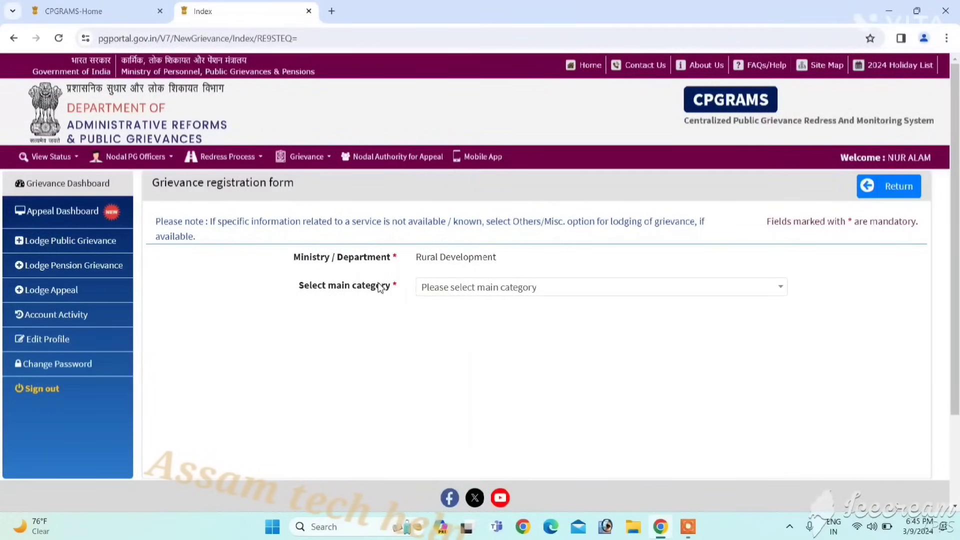
- Set main category to Pradhan Mantri Awaas Yojana - Gramin (Rural), next level Request/Representation (for new house)
{"action": "left_click", "coordinate": [453, 294]}
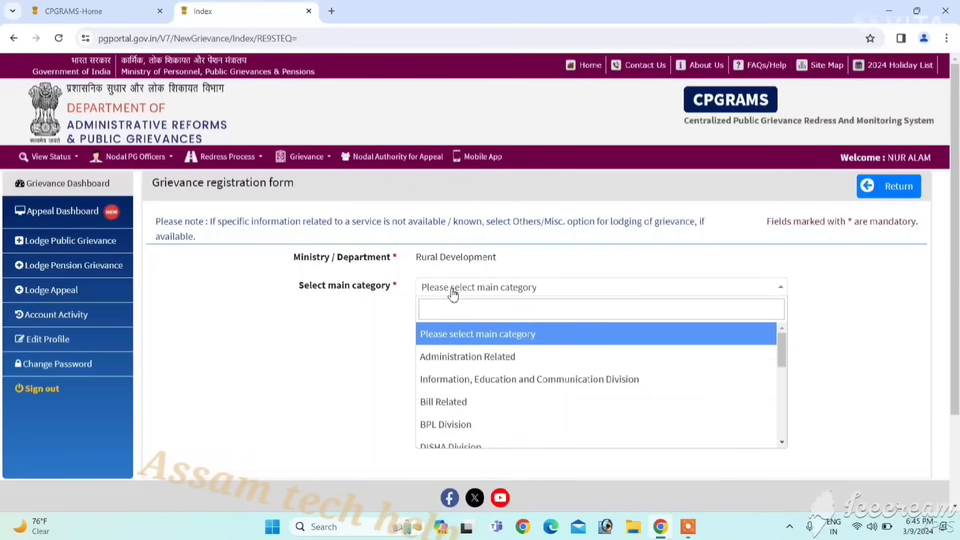
{"action": "left_click", "coordinate": [782, 442]}
{"action": "left_click", "coordinate": [782, 442]}
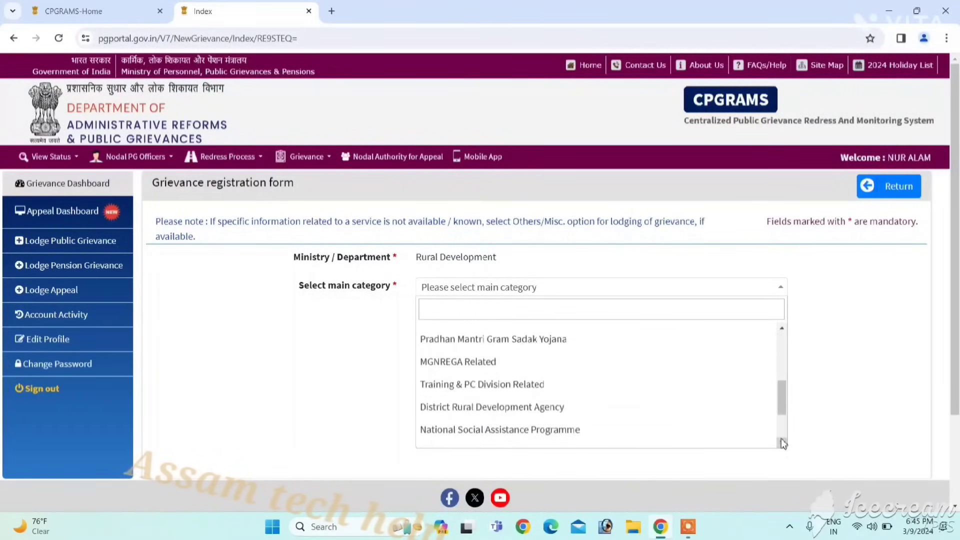
{"action": "left_click", "coordinate": [781, 331]}
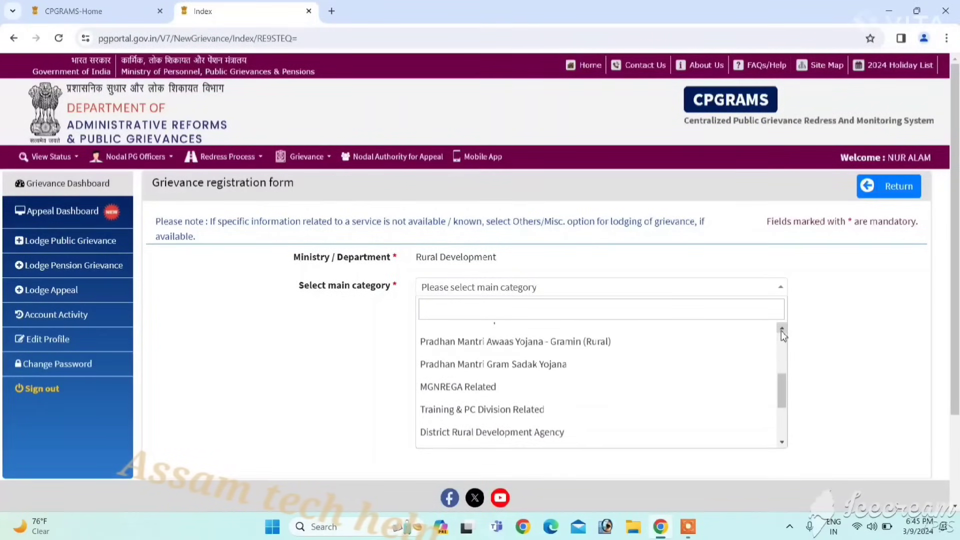
{"action": "left_click", "coordinate": [781, 331]}
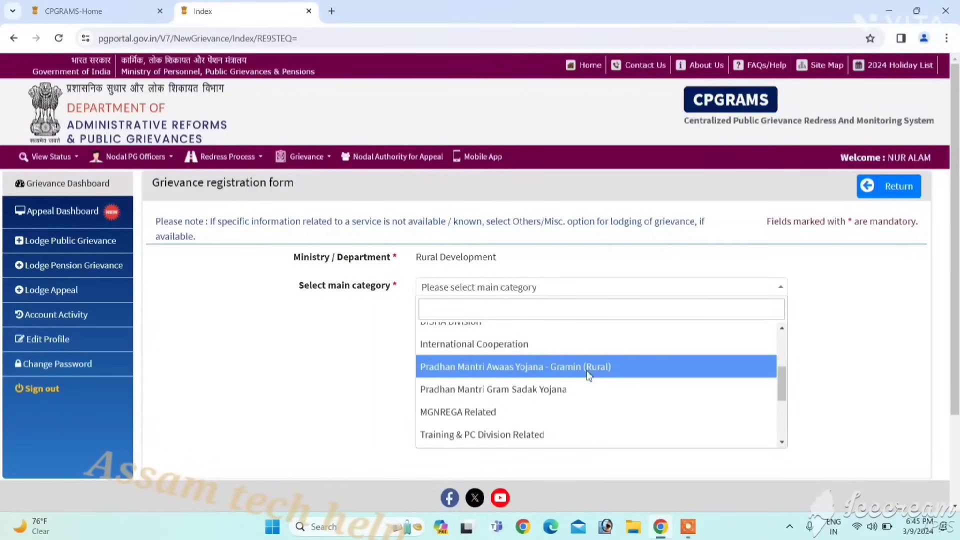
{"action": "left_click", "coordinate": [589, 375]}
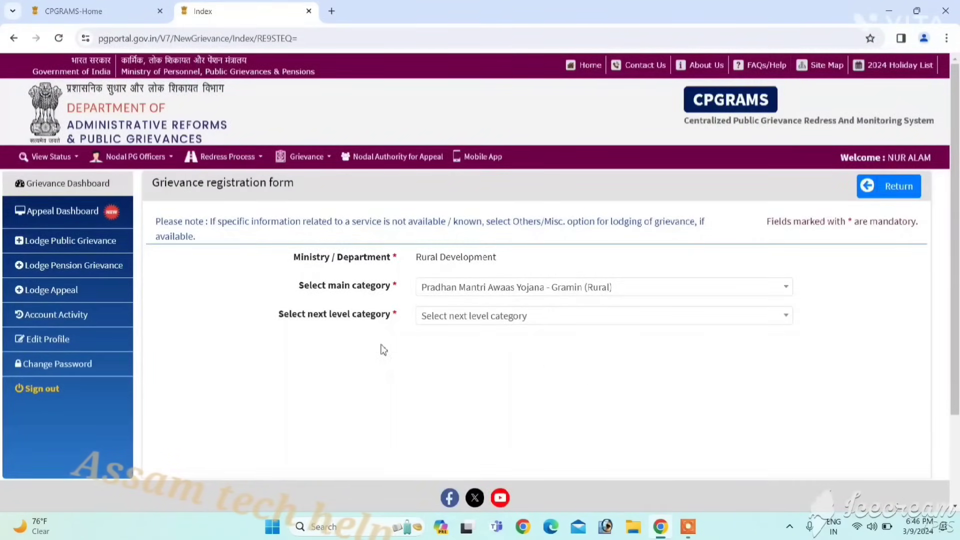
{"action": "left_click", "coordinate": [471, 320]}
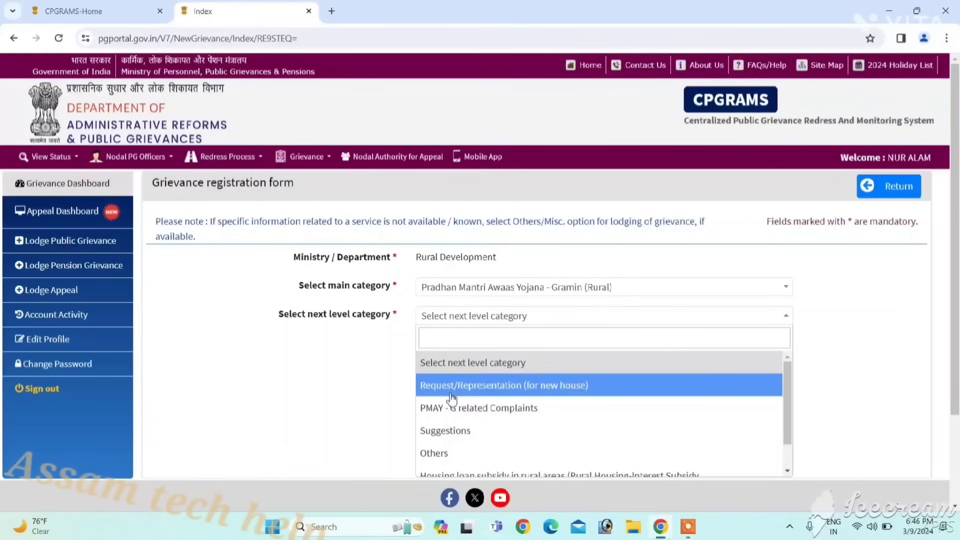
{"action": "left_click", "coordinate": [497, 393]}
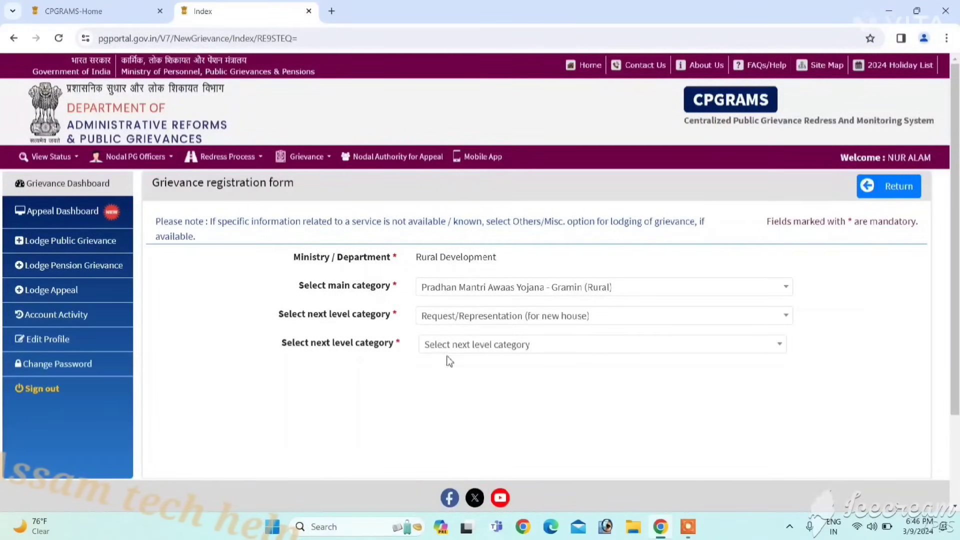
- Pick 'Requests/ representations for new house, name not included in PWL (State Govt.)' as third-level category
{"action": "left_click", "coordinate": [494, 350]}
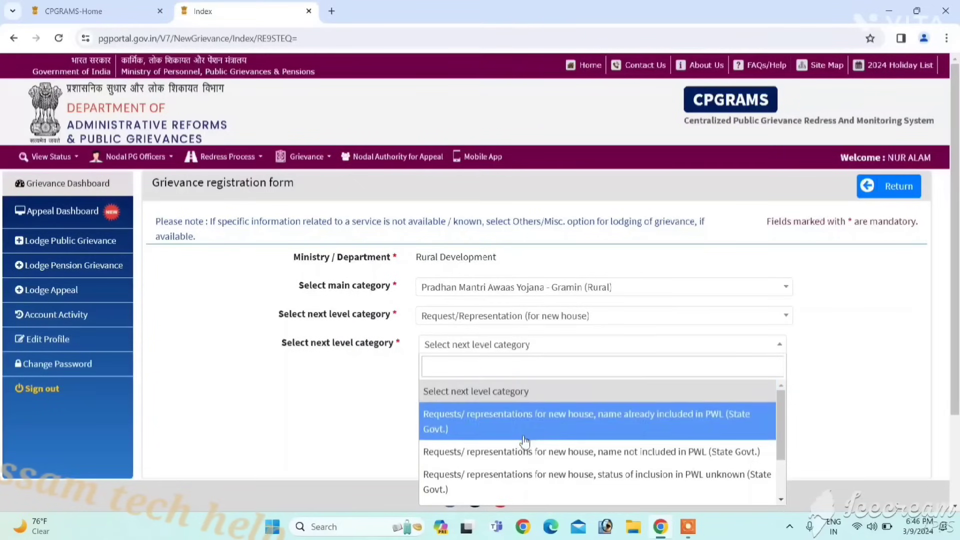
{"action": "scroll", "coordinate": [556, 508], "scroll_direction": "down", "scroll_amount": 2}
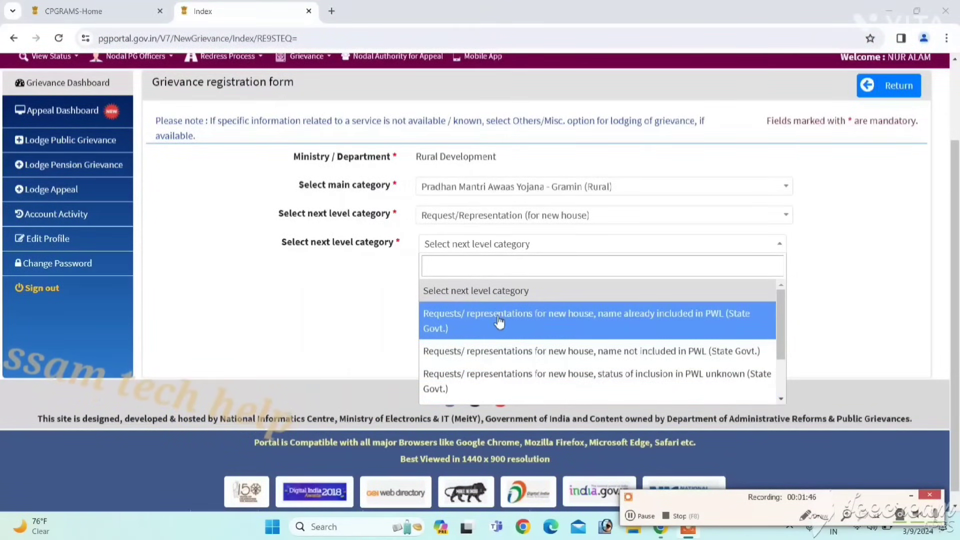
{"action": "left_click", "coordinate": [465, 356]}
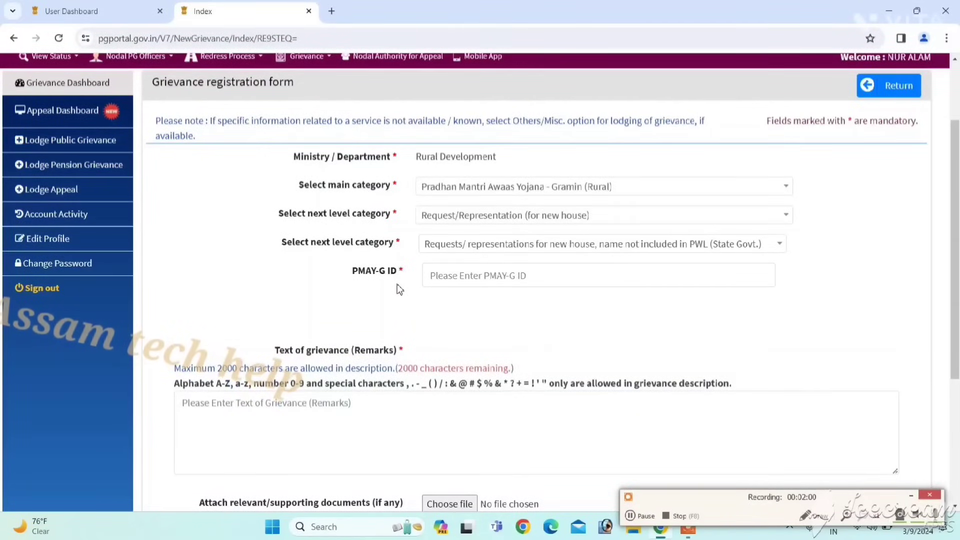
- Try other third-level options, finally settling on 'status of inclusion in PWL unknown (State Govt.)'
{"action": "left_click", "coordinate": [491, 282]}
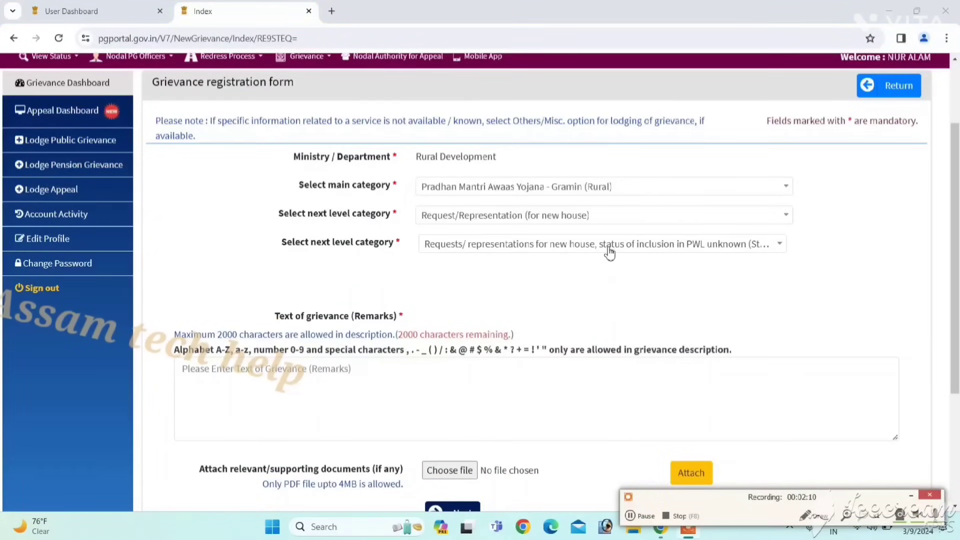
{"action": "left_click", "coordinate": [607, 251]}
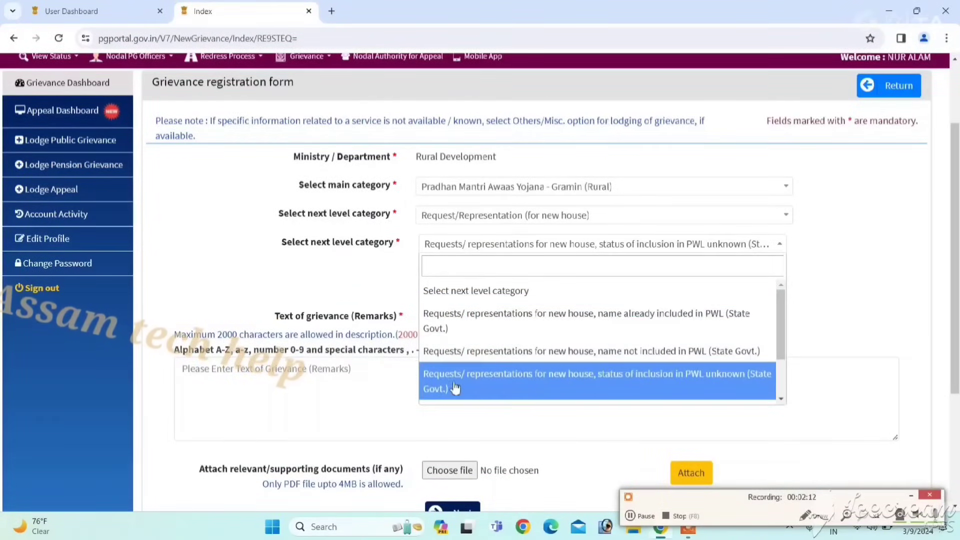
{"action": "left_click", "coordinate": [483, 386]}
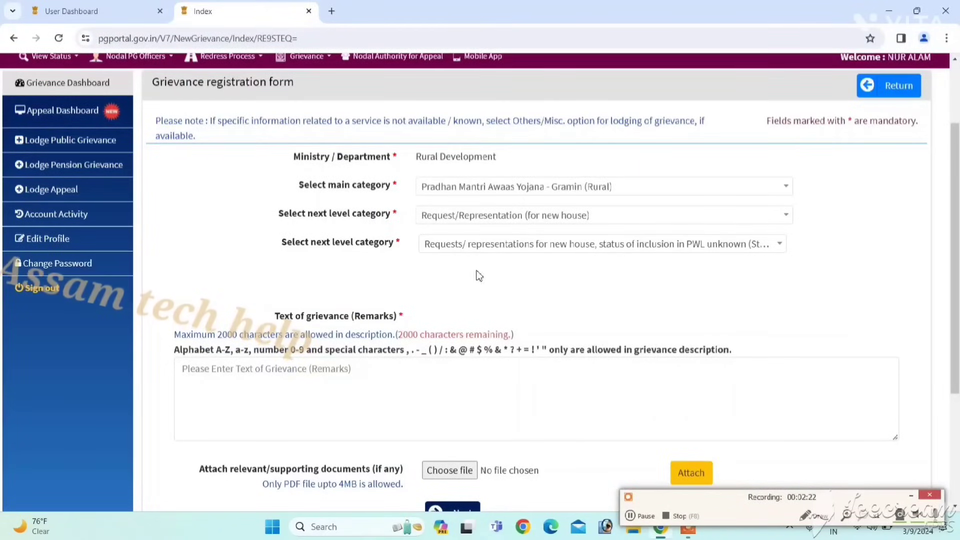
{"action": "left_click", "coordinate": [455, 249]}
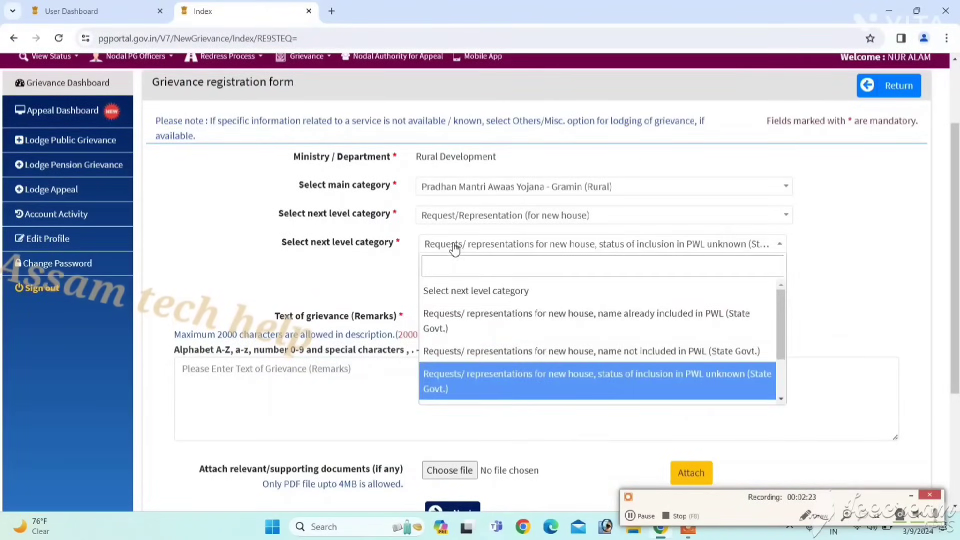
{"action": "left_click", "coordinate": [449, 325]}
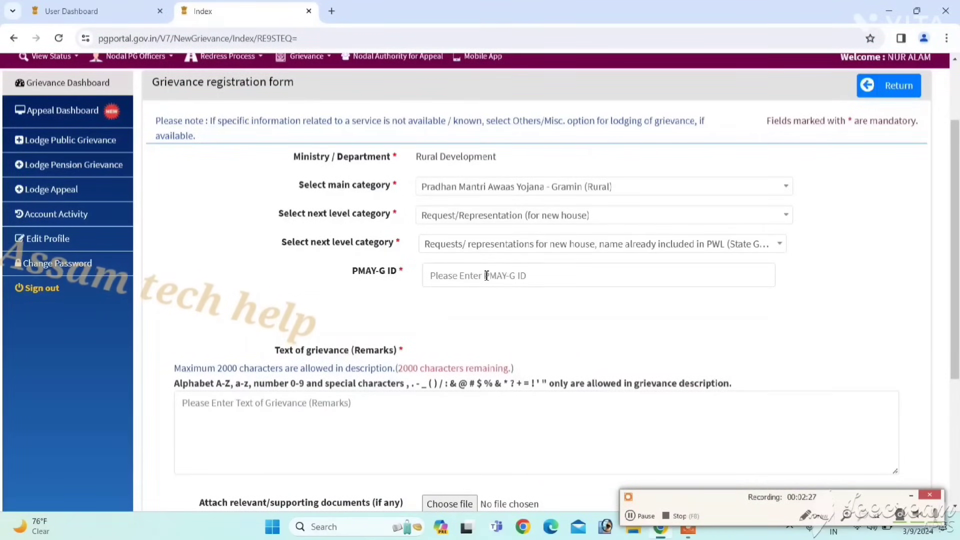
{"action": "left_click", "coordinate": [487, 276]}
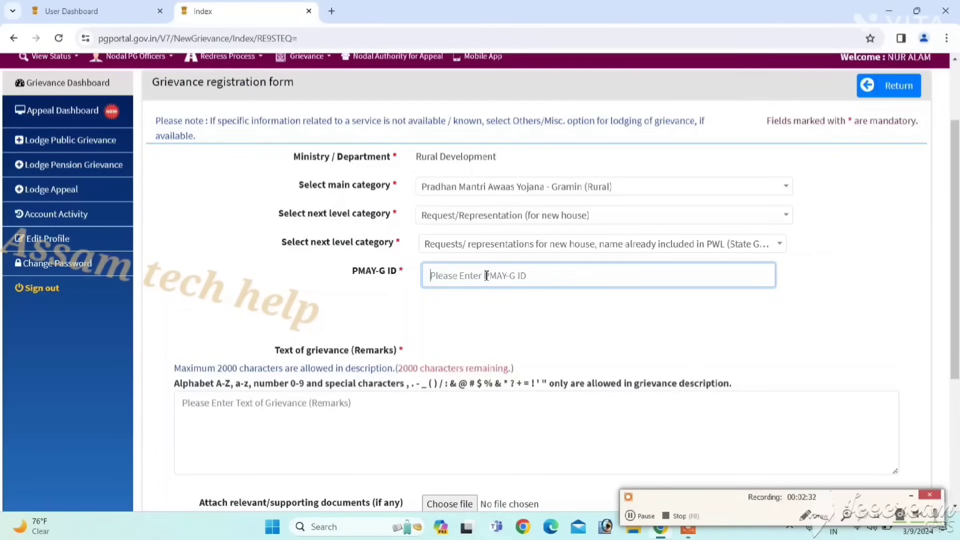
{"action": "left_click", "coordinate": [514, 244]}
{"action": "left_click", "coordinate": [477, 376]}
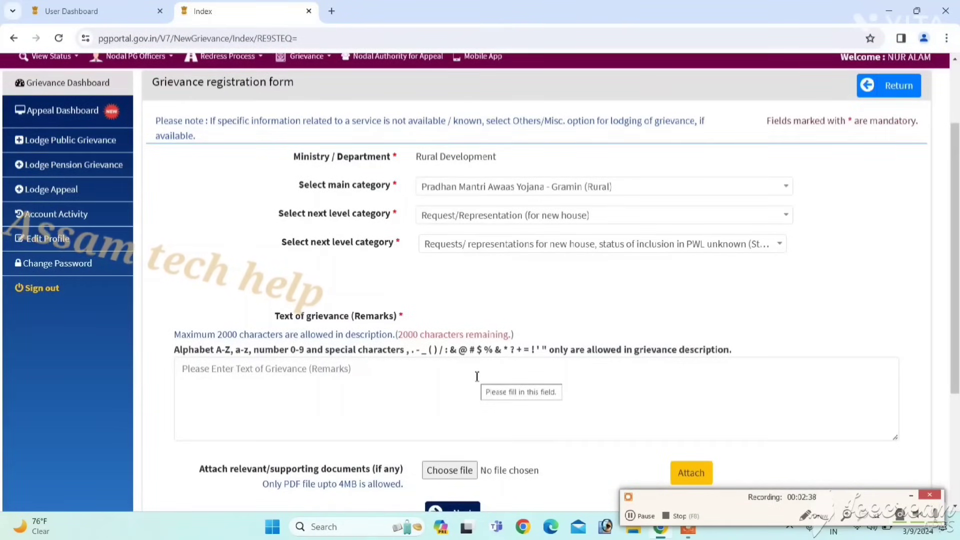
{"action": "scroll", "coordinate": [870, 308], "scroll_direction": "down", "scroll_amount": 1}
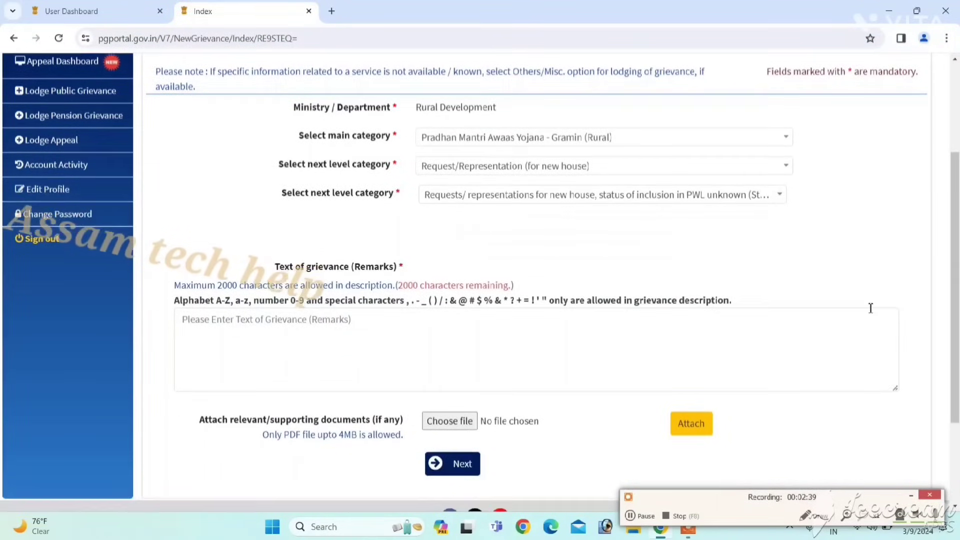
{"action": "scroll", "coordinate": [871, 308], "scroll_direction": "down", "scroll_amount": 2}
{"action": "scroll", "coordinate": [870, 310], "scroll_direction": "up", "scroll_amount": 1}
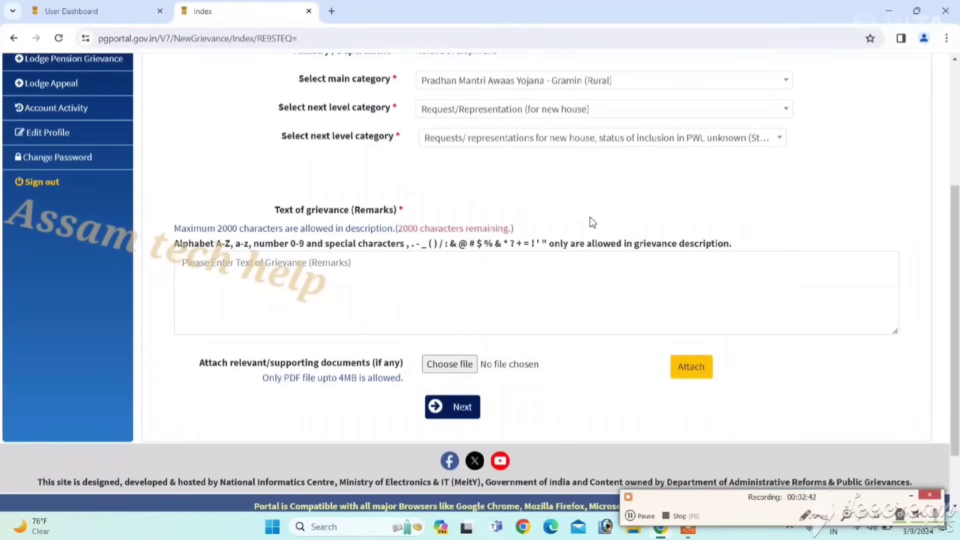
- Enter remarks requesting a government house for a very poor family, then continue to Grievance Details
{"action": "left_click", "coordinate": [287, 286]}
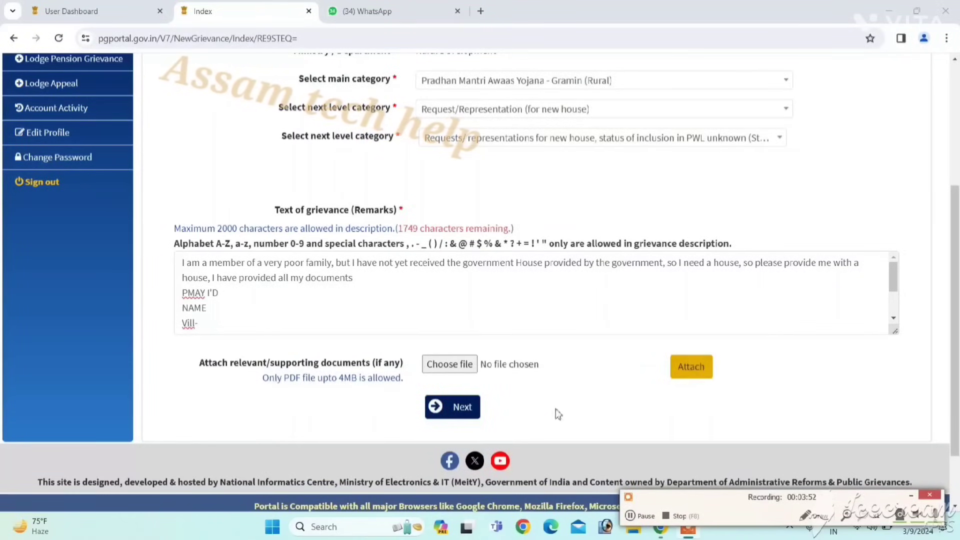
{"action": "left_click", "coordinate": [465, 409]}
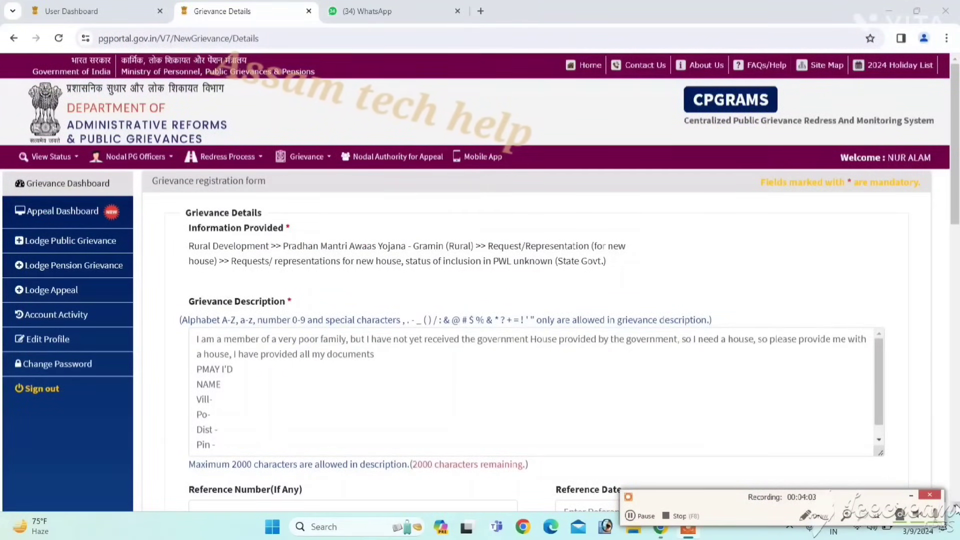
{"action": "scroll", "coordinate": [953, 506], "scroll_direction": "down", "scroll_amount": 5}
{"action": "scroll", "coordinate": [955, 506], "scroll_direction": "down", "scroll_amount": 2}
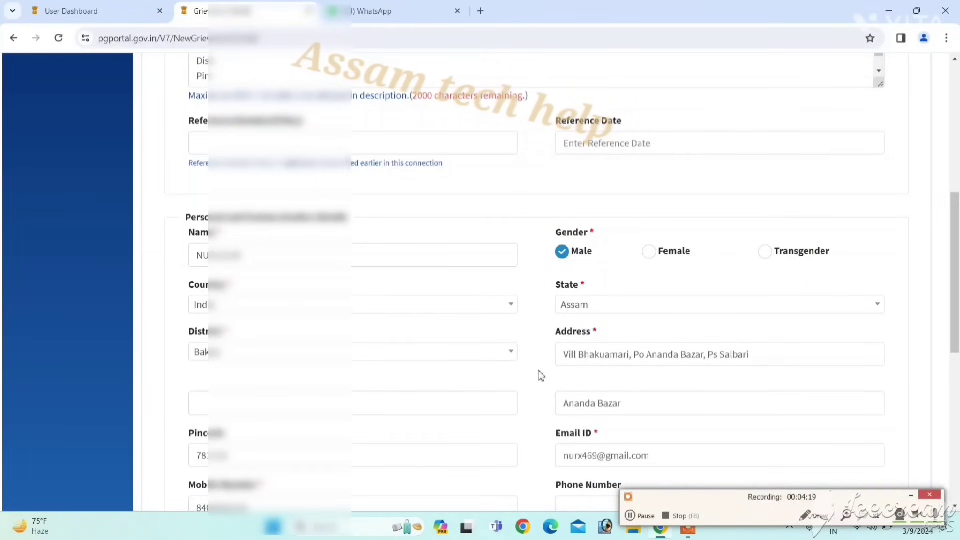
{"action": "scroll", "coordinate": [541, 376], "scroll_direction": "down", "scroll_amount": 3}
{"action": "scroll", "coordinate": [540, 376], "scroll_direction": "down", "scroll_amount": 1}
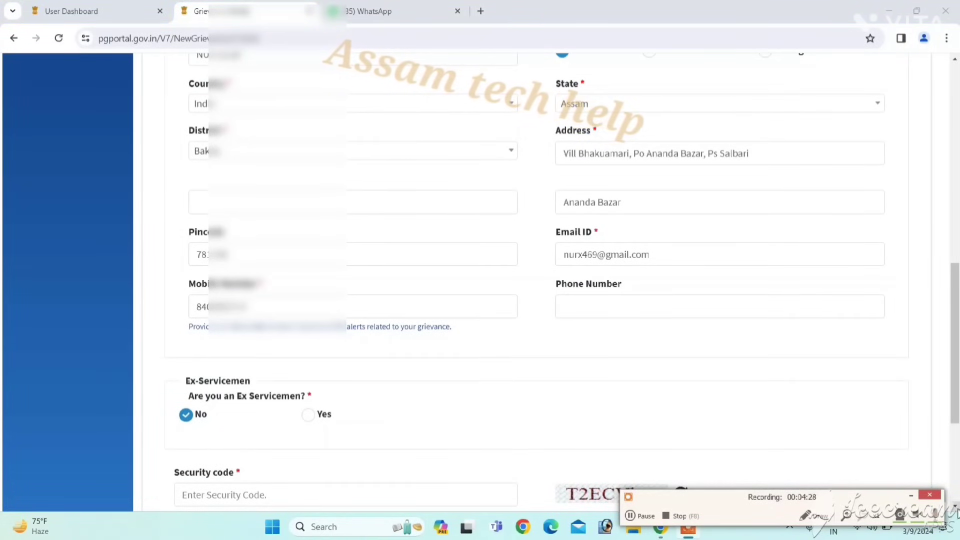
{"action": "scroll", "coordinate": [480, 280], "scroll_direction": "down", "scroll_amount": 4}
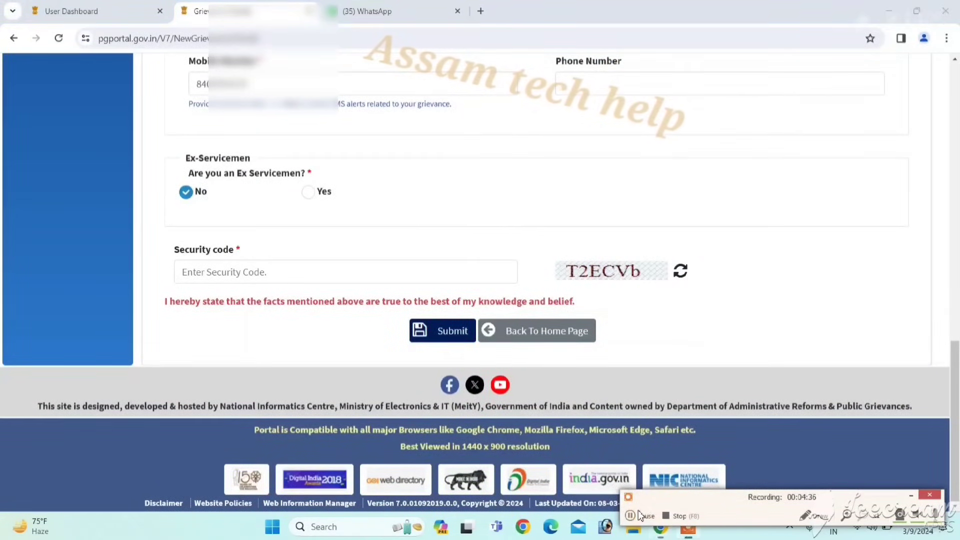
- Enter the security code, submit the grievance, and return to the Grievance Dashboard
{"action": "type", "text": "T2ECVb"}
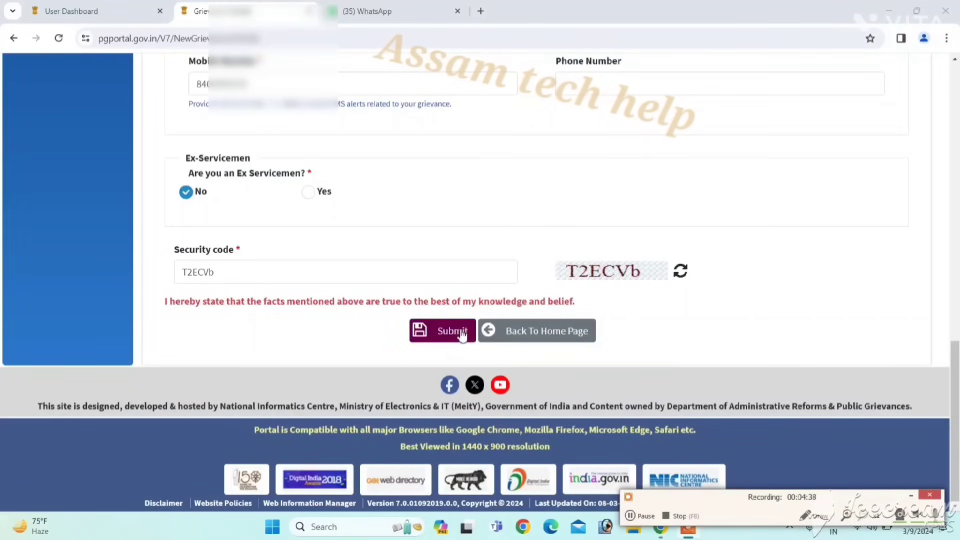
{"action": "left_click", "coordinate": [460, 330]}
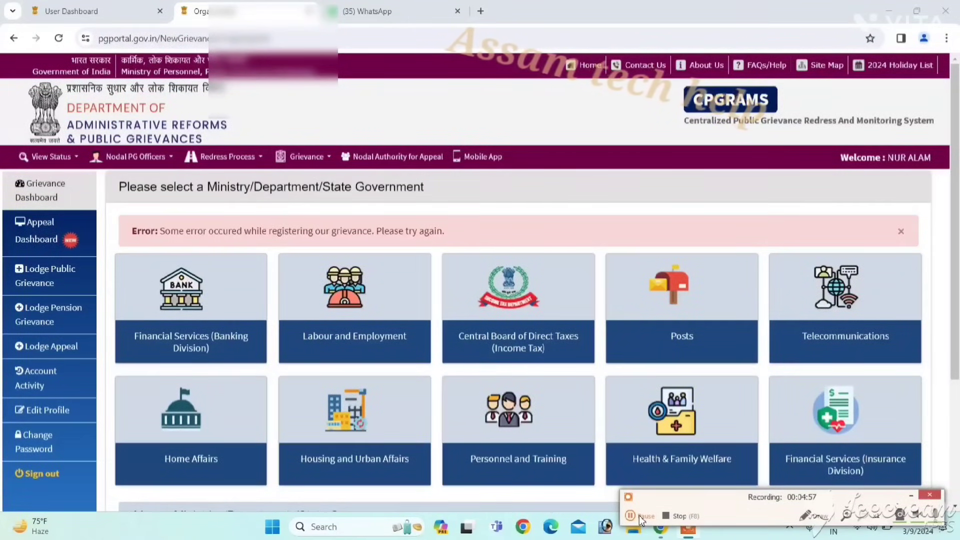
{"action": "left_click", "coordinate": [639, 515]}
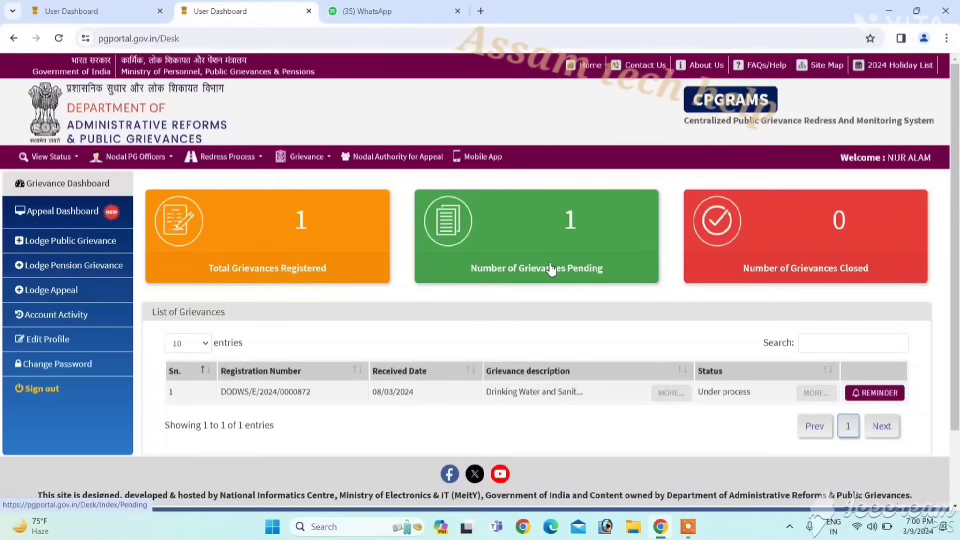